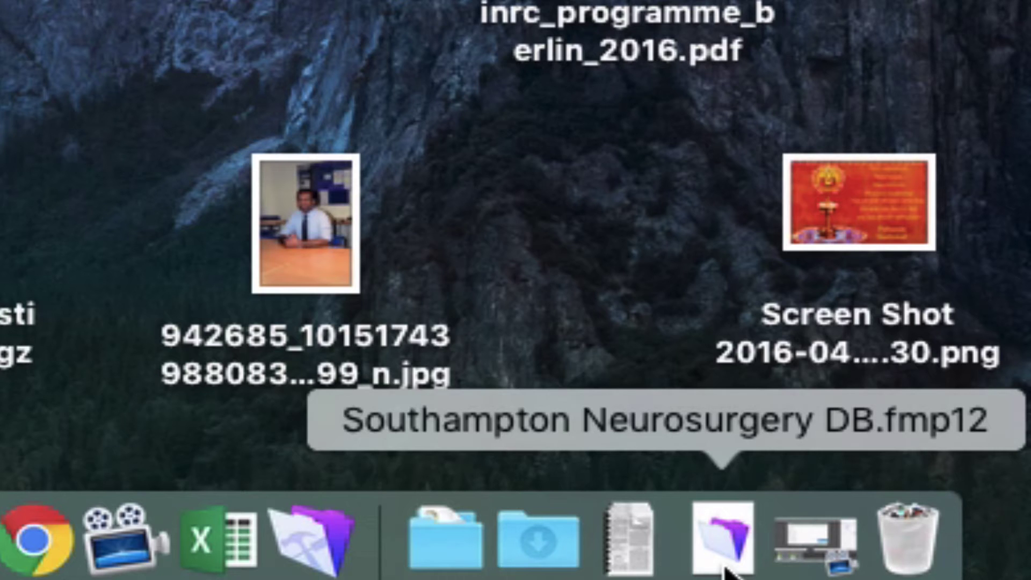
# Cancel the Southampton Neurosurgery DB login so only the desktop remains.
pyautogui.click(723, 539)
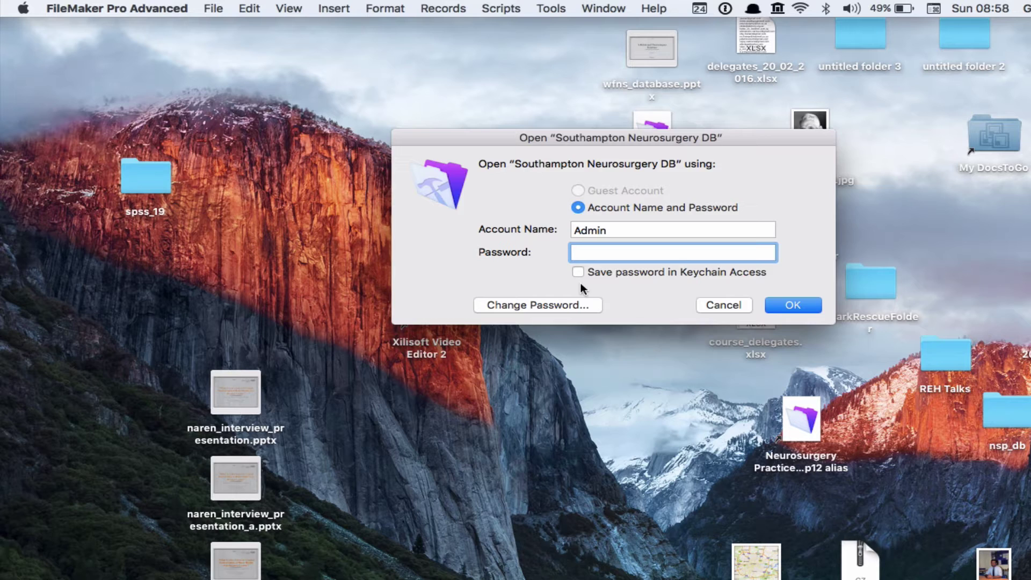
pyautogui.click(743, 304)
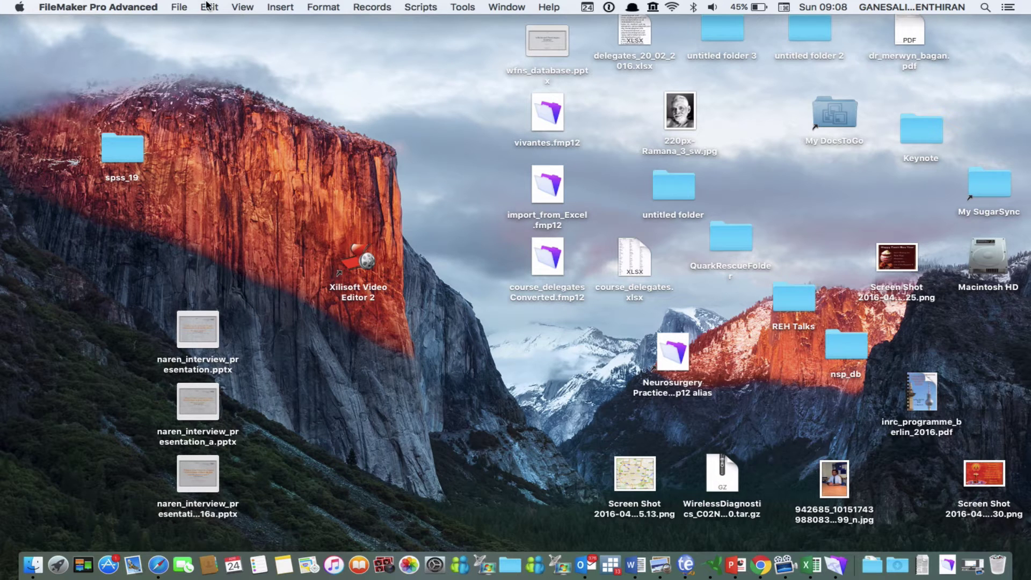
# In Launch Center, start a New from Existing solution and select course_delegates.xlsx on the Desktop.
pyautogui.click(179, 8)
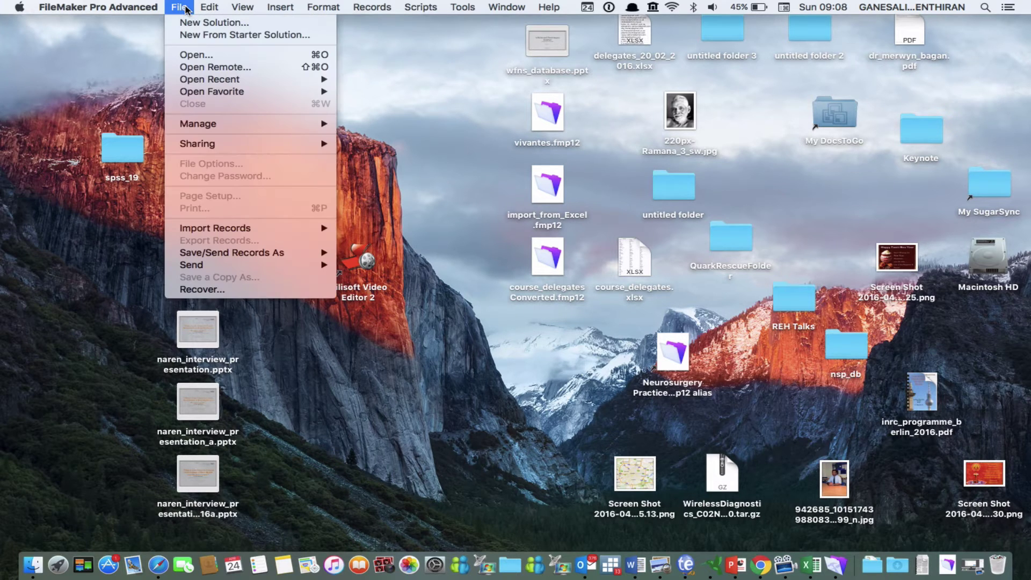
pyautogui.click(195, 54)
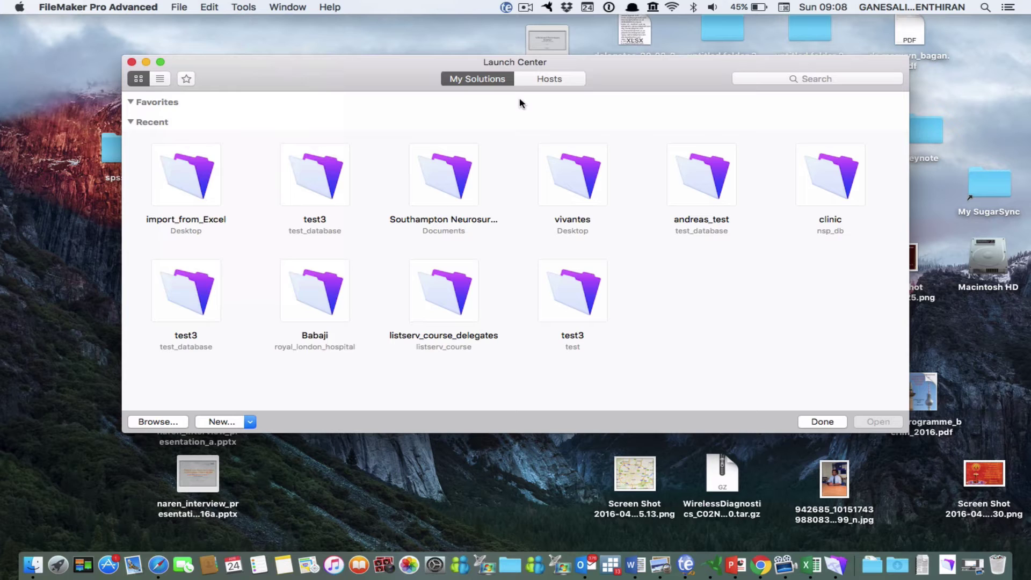
pyautogui.moveTo(431, 156)
pyautogui.click(250, 423)
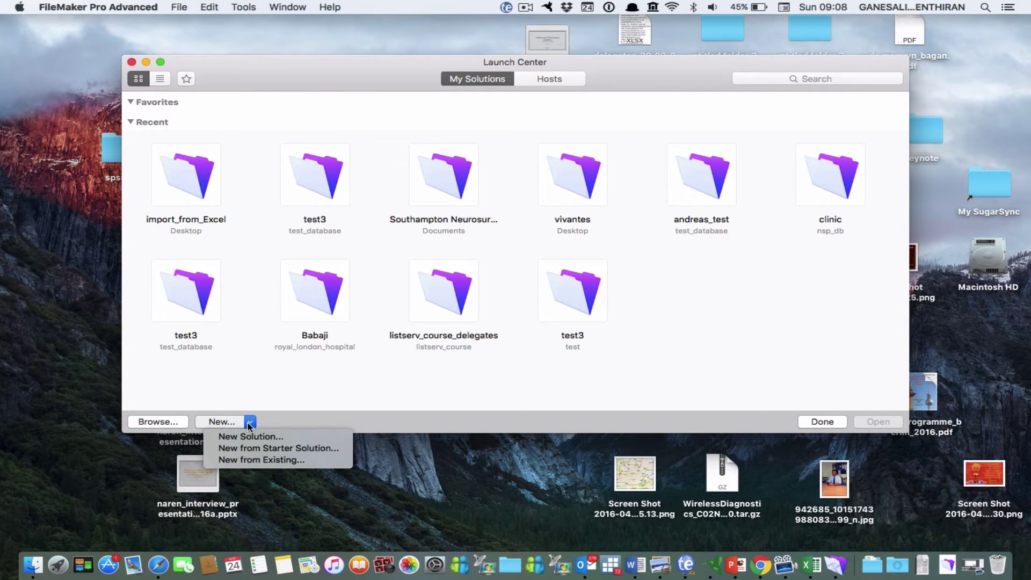
pyautogui.click(258, 462)
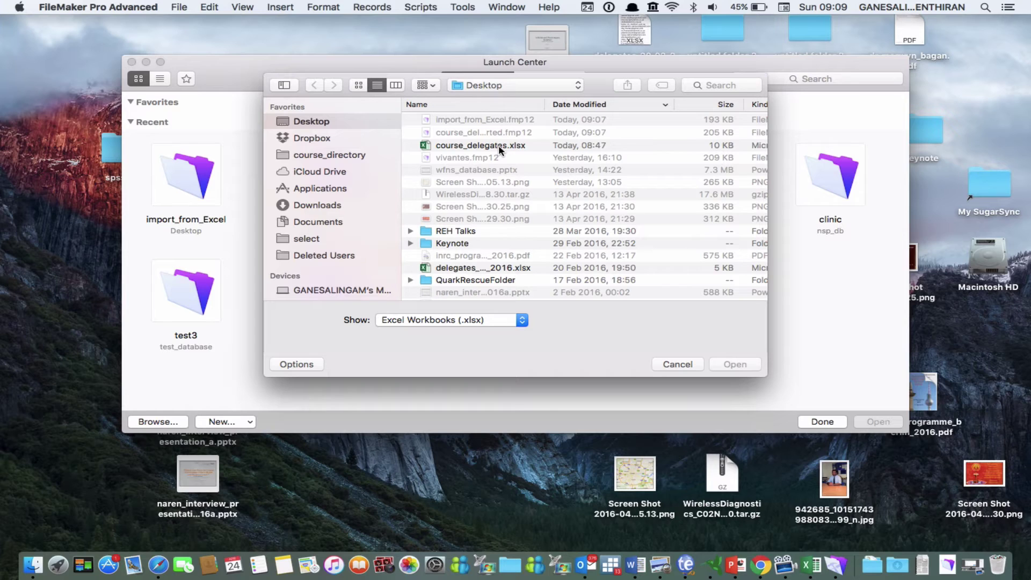
pyautogui.click(500, 145)
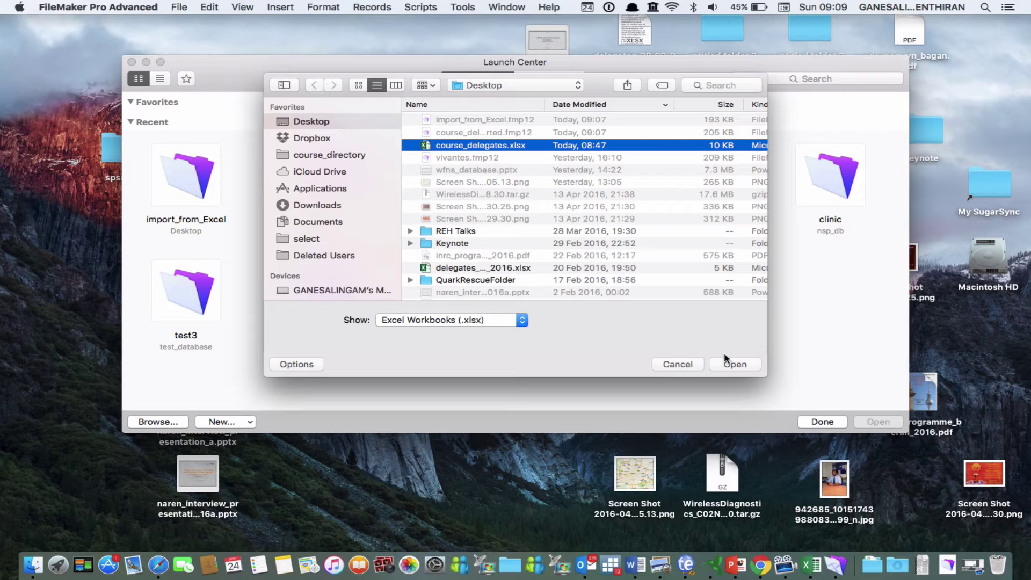
# Convert course_delegates.xlsx with first-row field names and save it as course_delegates Converted 1.fmp12.
pyautogui.click(732, 365)
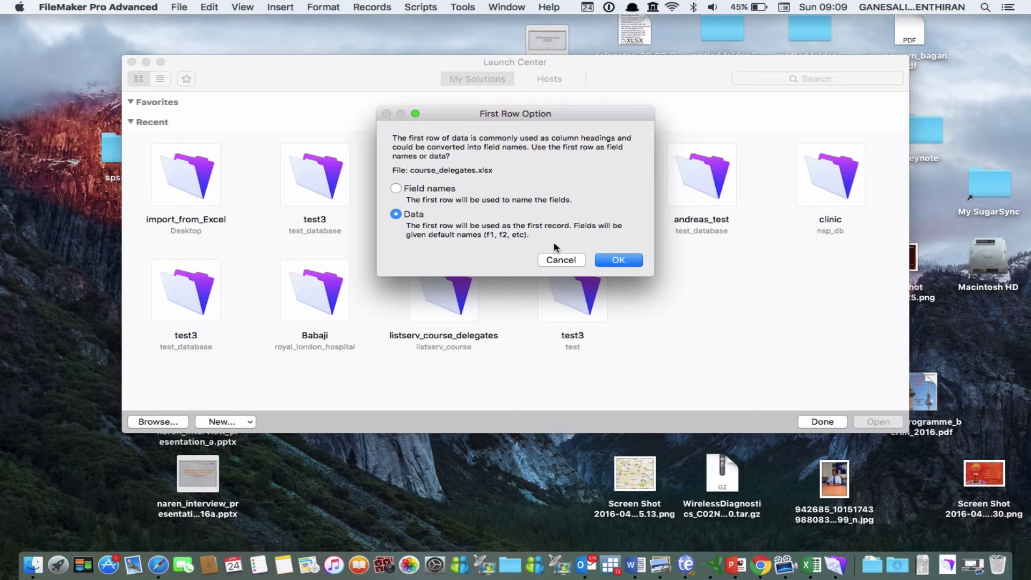
pyautogui.click(396, 188)
pyautogui.click(635, 262)
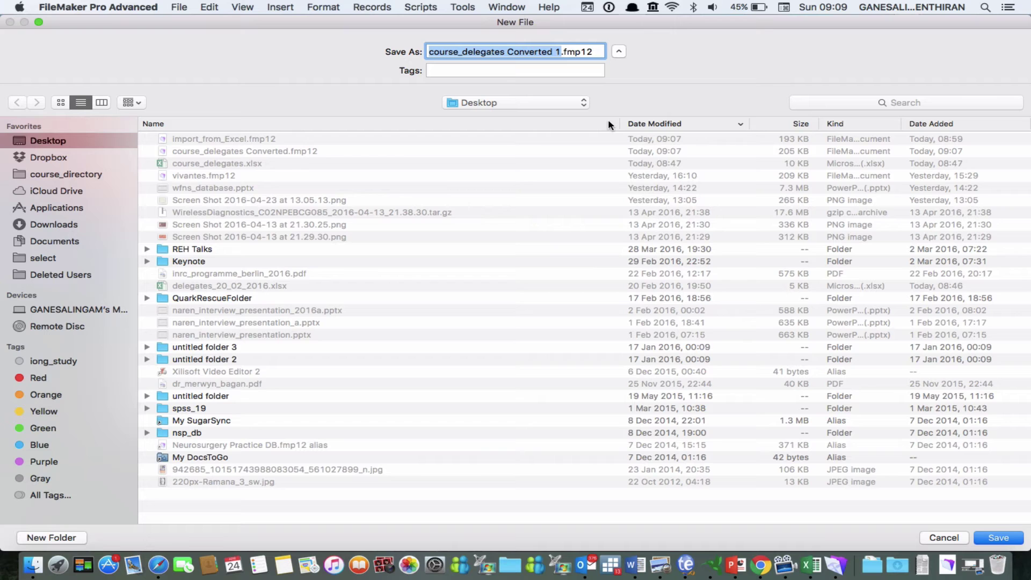
pyautogui.click(999, 538)
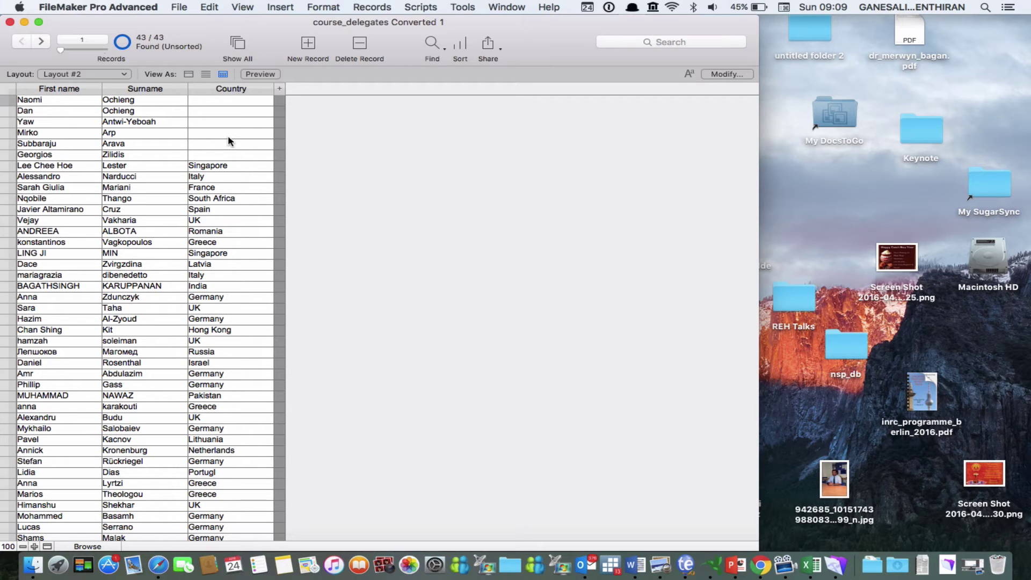
# Switch the 43 delegate records to Form view, one record at a time.
pyautogui.click(188, 75)
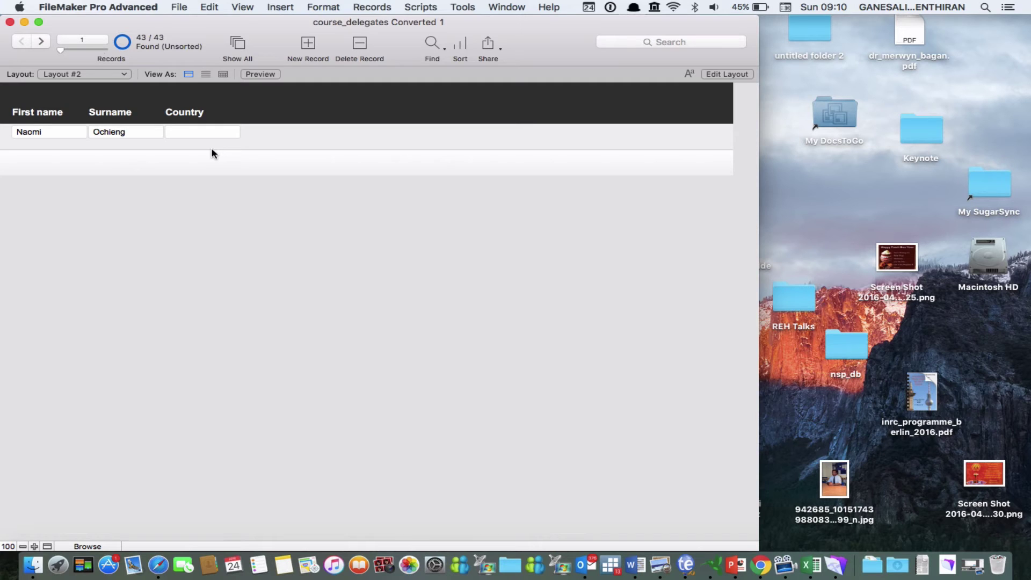
# In Layout mode, enlarge the body and stack First name, Surname and Country fields vertically.
pyautogui.press('super+l')
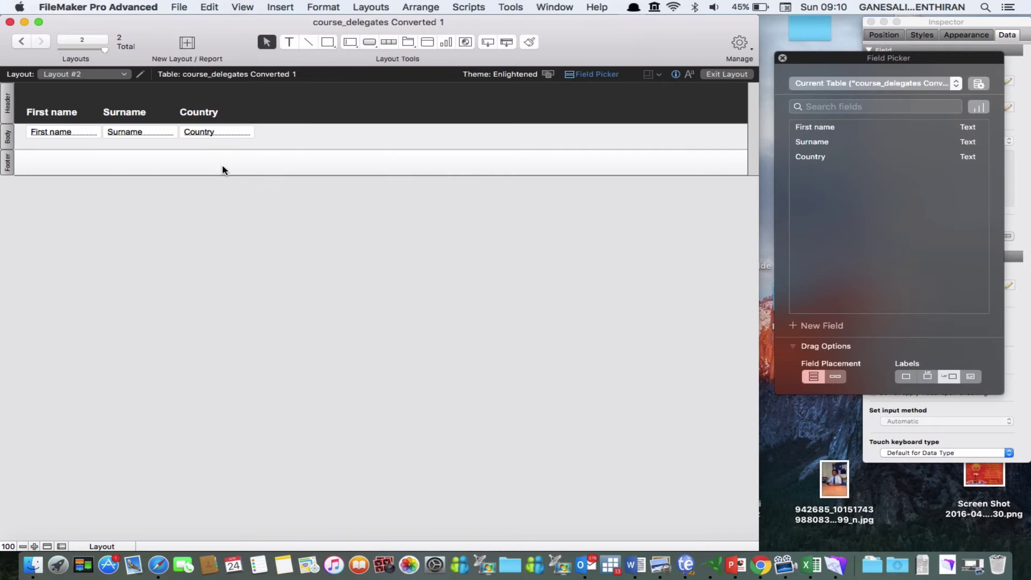
pyautogui.moveTo(232, 148); pyautogui.dragTo(233, 230)
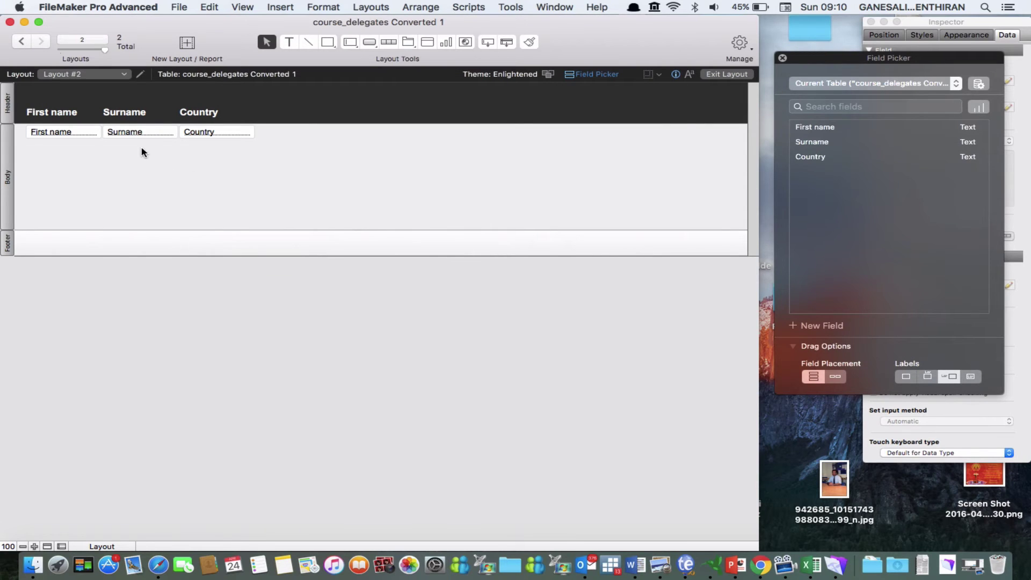
pyautogui.moveTo(143, 134); pyautogui.dragTo(67, 156)
pyautogui.moveTo(223, 138); pyautogui.dragTo(79, 185)
pyautogui.moveTo(71, 135); pyautogui.dragTo(66, 183)
pyautogui.click(88, 204)
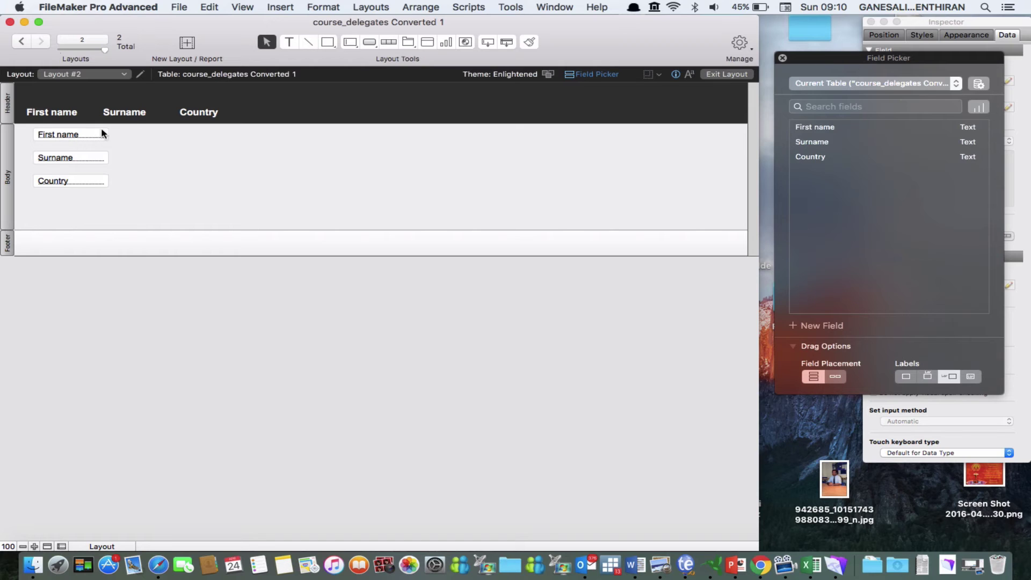
pyautogui.moveTo(83, 140); pyautogui.dragTo(154, 156)
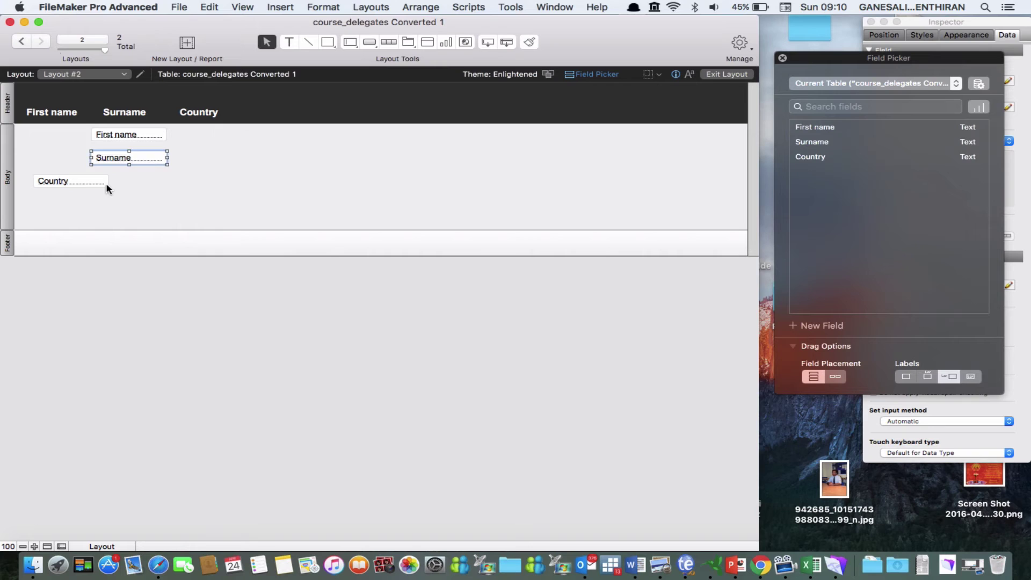
pyautogui.moveTo(107, 185); pyautogui.dragTo(155, 182)
# Move the First name, Surname and Country labels beside their fields and select the first label.
pyautogui.moveTo(55, 118); pyautogui.dragTo(54, 138)
pyautogui.moveTo(124, 112); pyautogui.dragTo(52, 158)
pyautogui.moveTo(183, 111); pyautogui.dragTo(52, 151)
pyautogui.click(56, 153)
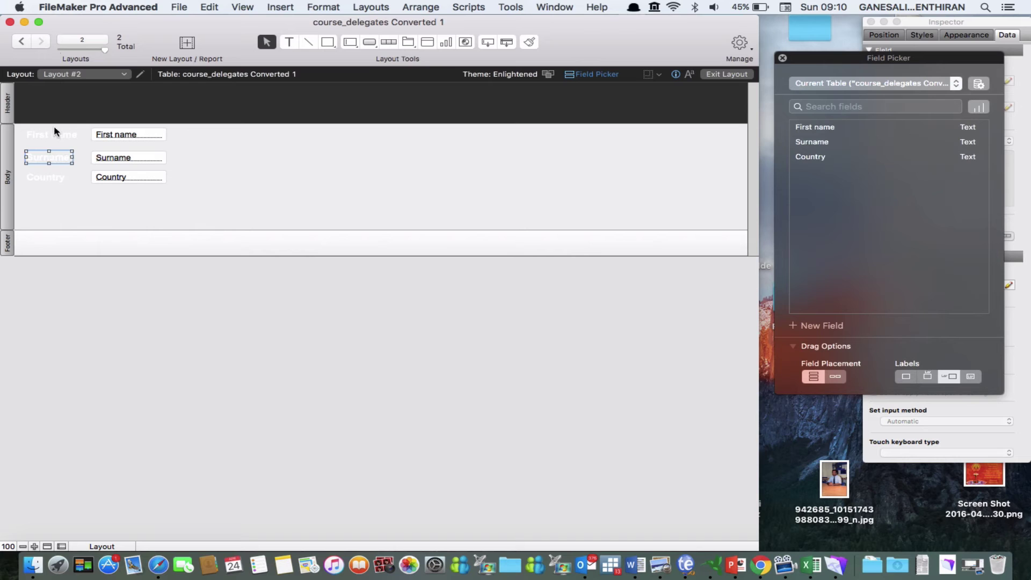
# Select all three field labels and set their text colour to blue in the Inspector's Appearance settings.
pyautogui.keyDown('shift'); pyautogui.click(48, 160); pyautogui.keyUp('shift')
pyautogui.keyDown('shift'); pyautogui.click(49, 179); pyautogui.keyUp('shift')
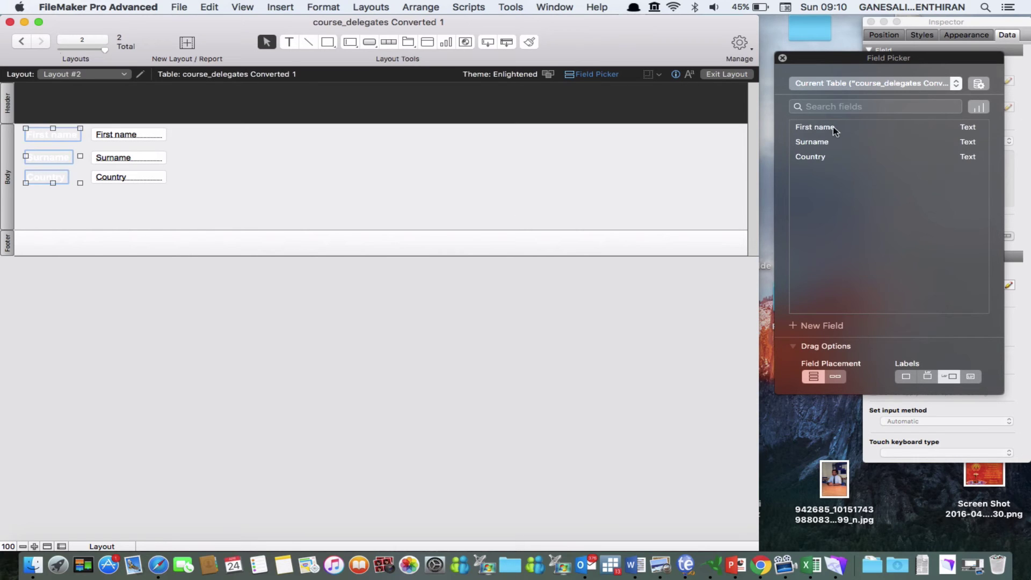
pyautogui.moveTo(906, 60); pyautogui.dragTo(406, 68)
pyautogui.click(404, 75)
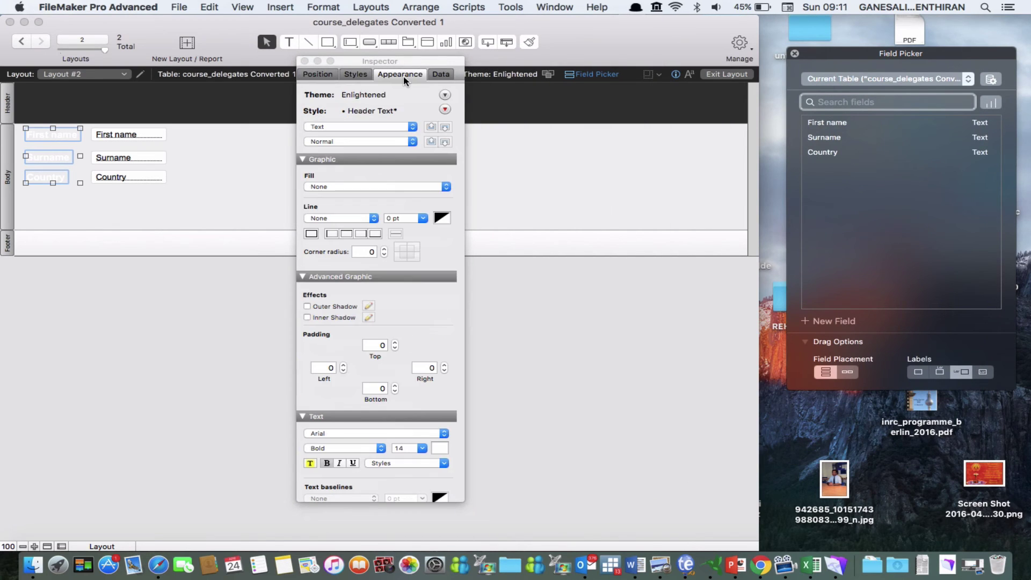
pyautogui.click(439, 449)
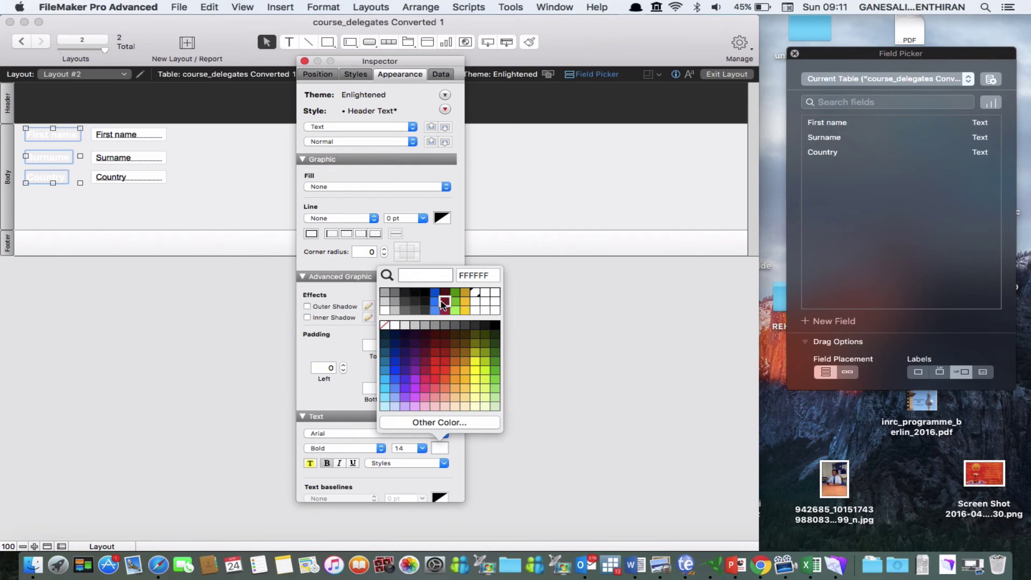
pyautogui.click(435, 305)
# Deselect the labels, move the Inspector aside and return to Browse mode with Cmd+B.
pyautogui.click(225, 328)
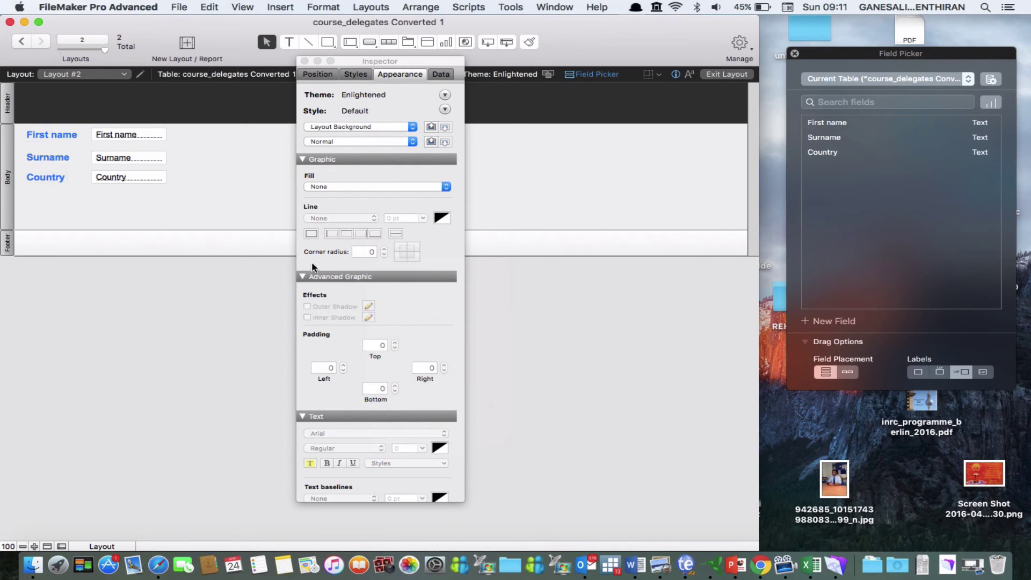
pyautogui.moveTo(380, 66); pyautogui.dragTo(653, 83)
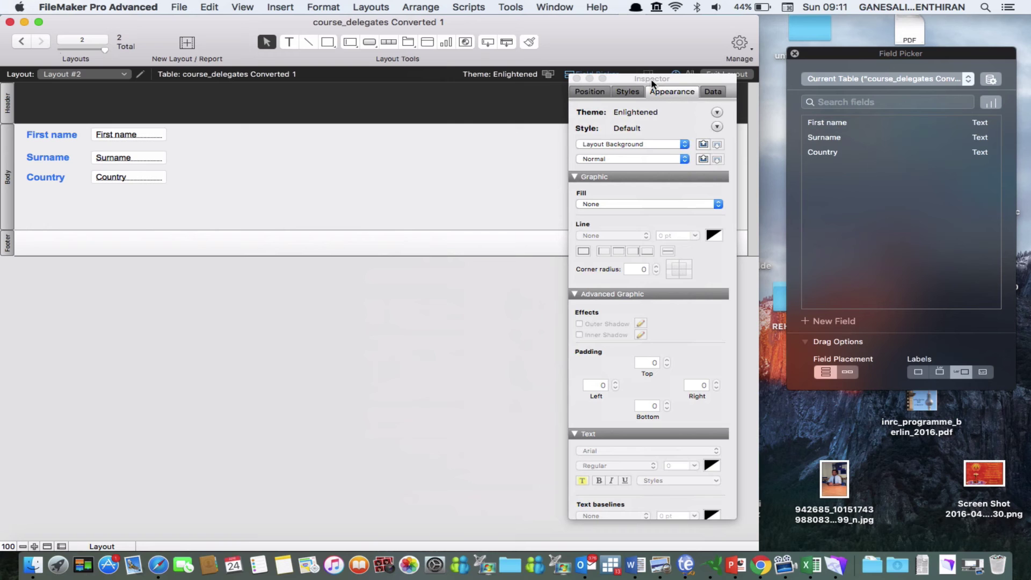
pyautogui.press('super+b')
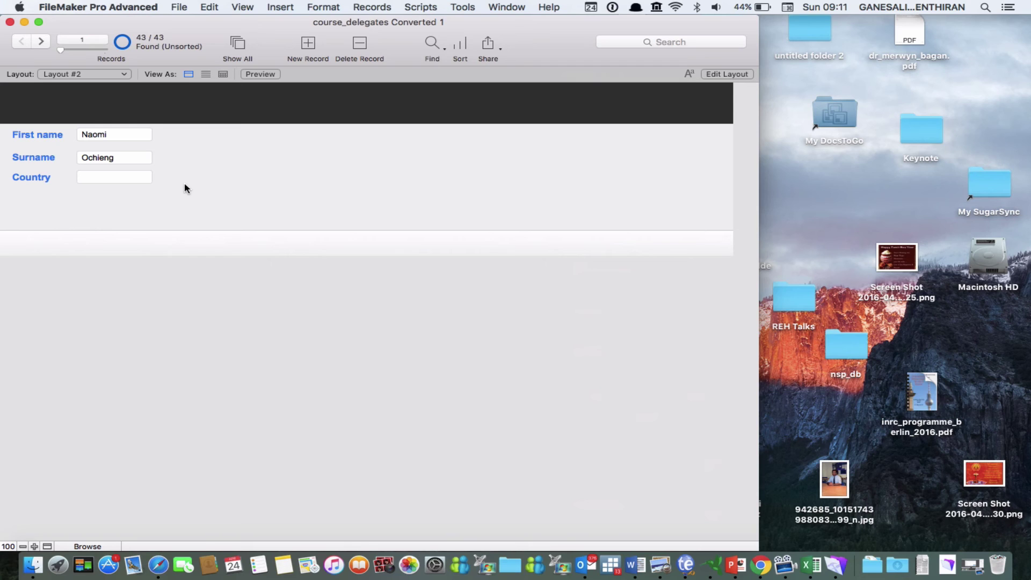
# Find delegates with Country UK, narrowing the list to 5 of 43 records.
pyautogui.click(429, 44)
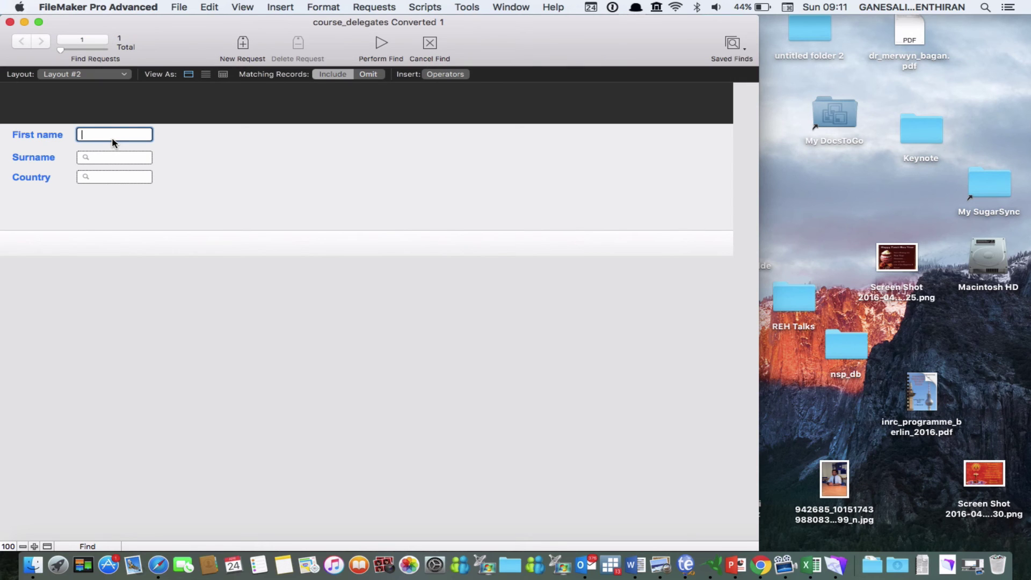
pyautogui.click(103, 179)
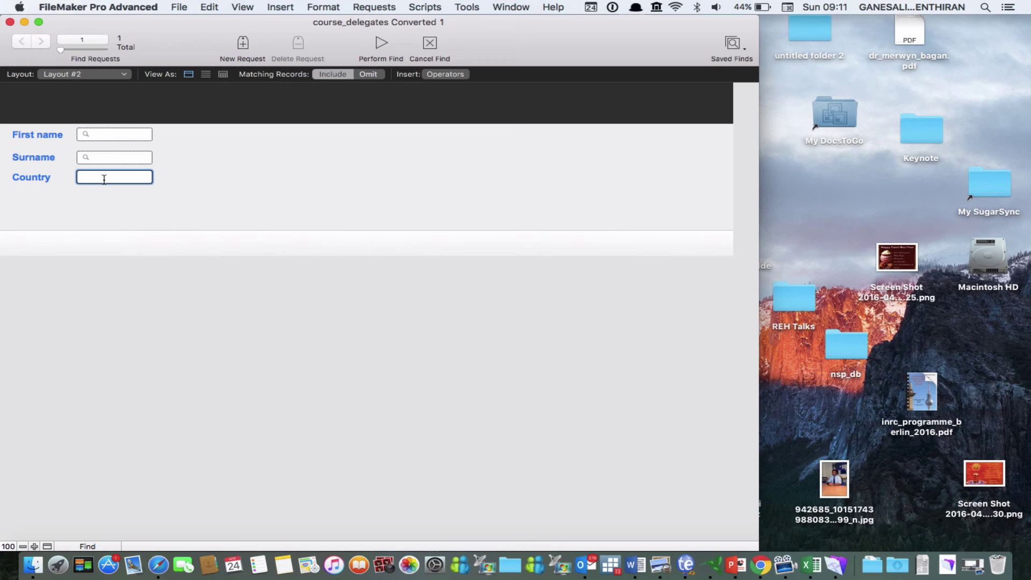
pyautogui.write('UK')
pyautogui.click(384, 44)
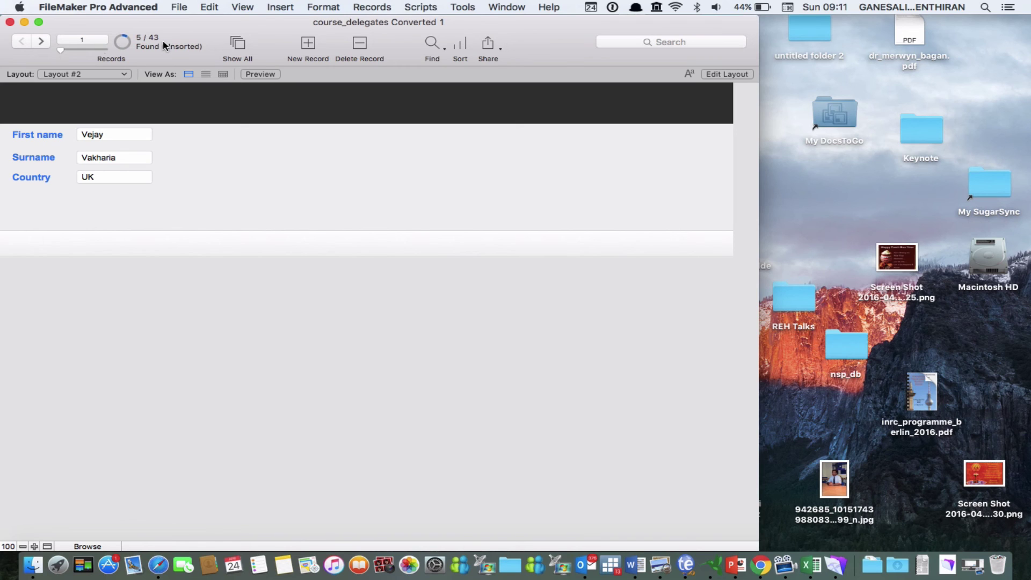
pyautogui.click(42, 43)
pyautogui.click(42, 43)
pyautogui.click(18, 44)
pyautogui.click(18, 44)
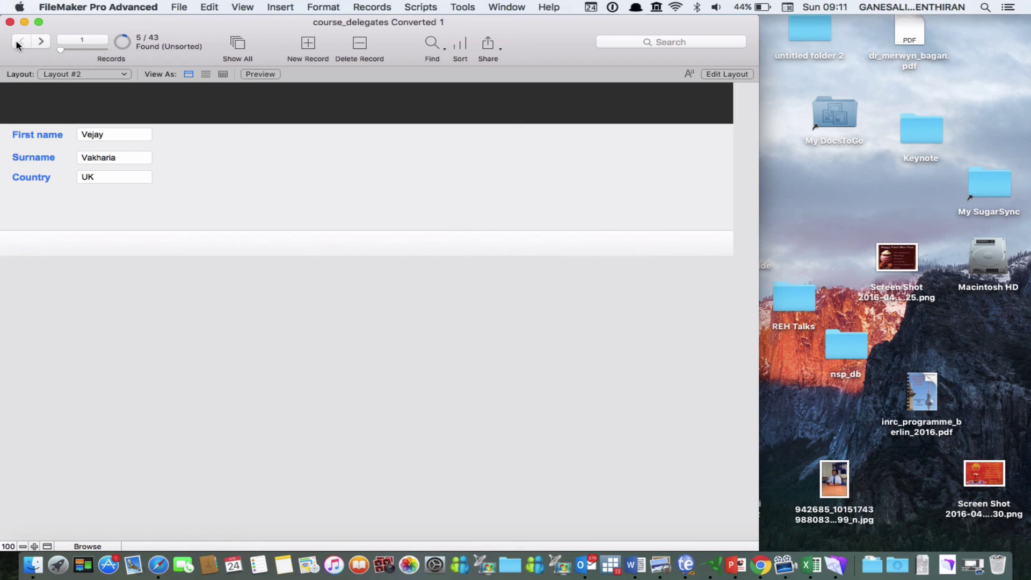